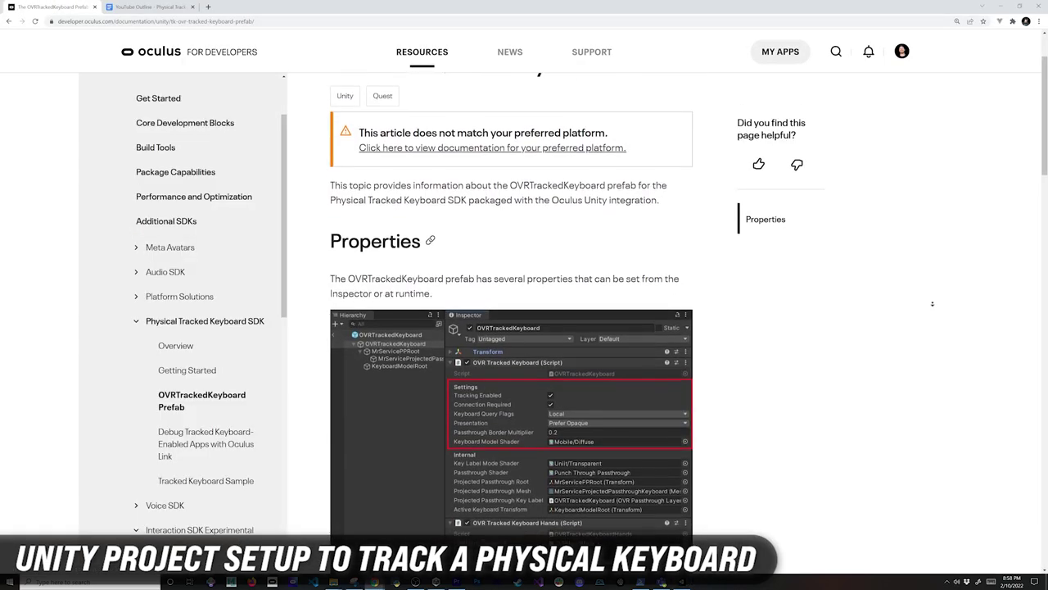
Step: Scroll through the OVRTrackedKeyboard prefab's property descriptions in the Oculus docs
{"action": "scroll", "coordinate": [932, 304], "scroll_direction": "down", "scroll_amount": 1}
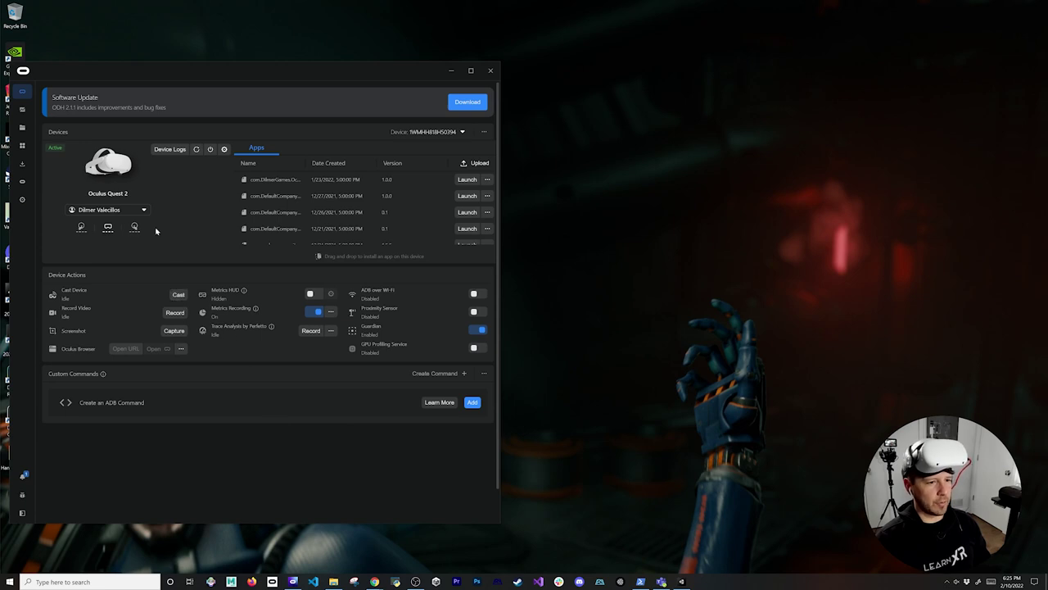
Step: Check the connected Quest 2's device details in Oculus Developer Hub, then return to Unity
{"action": "mouse_move", "coordinate": [108, 164]}
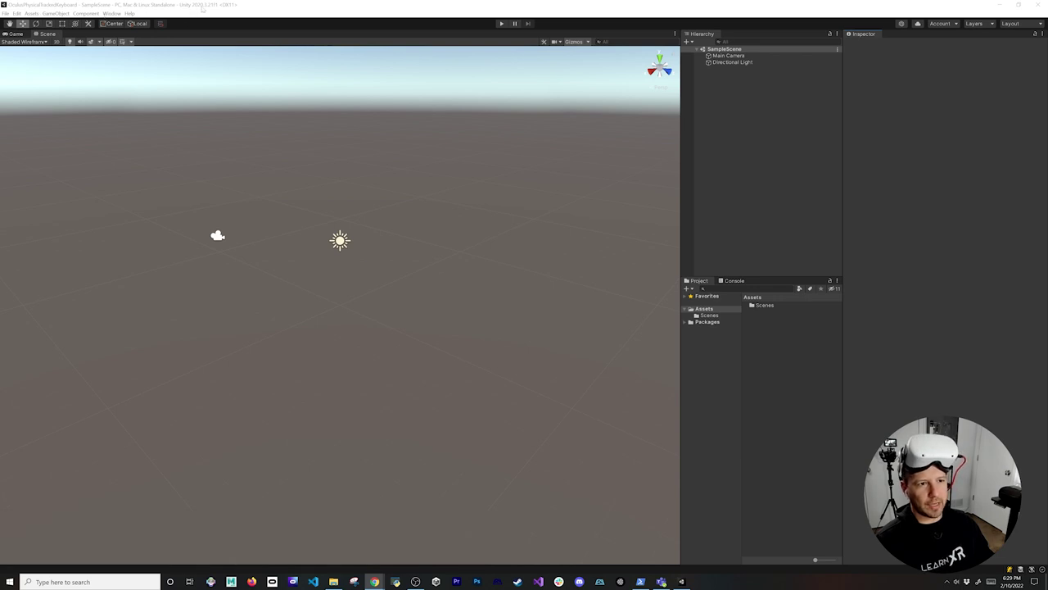
{"action": "left_click", "coordinate": [112, 13]}
Step: Update Oculus Integration from My Assets to version 37.0 in Package Manager
{"action": "left_click", "coordinate": [130, 87]}
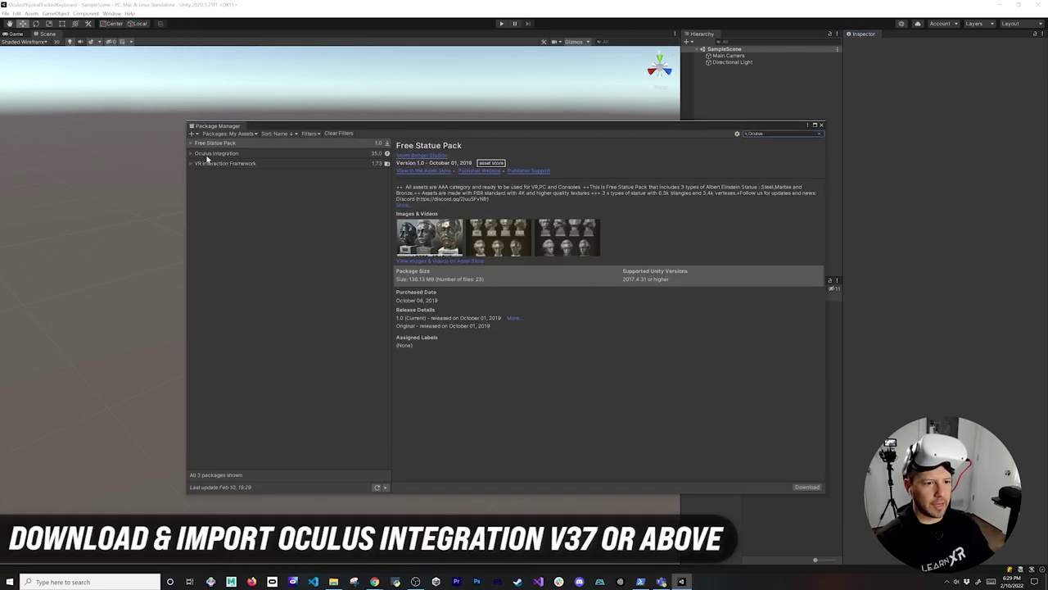
{"action": "left_click", "coordinate": [210, 157]}
{"action": "left_click", "coordinate": [192, 154]}
{"action": "left_click", "coordinate": [208, 162]}
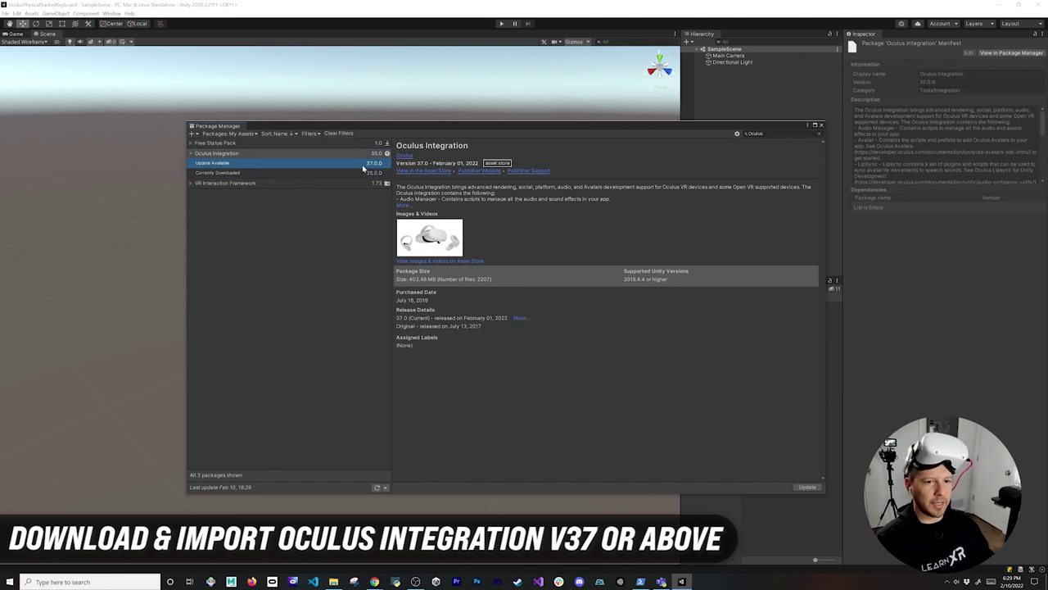
{"action": "left_click", "coordinate": [797, 487]}
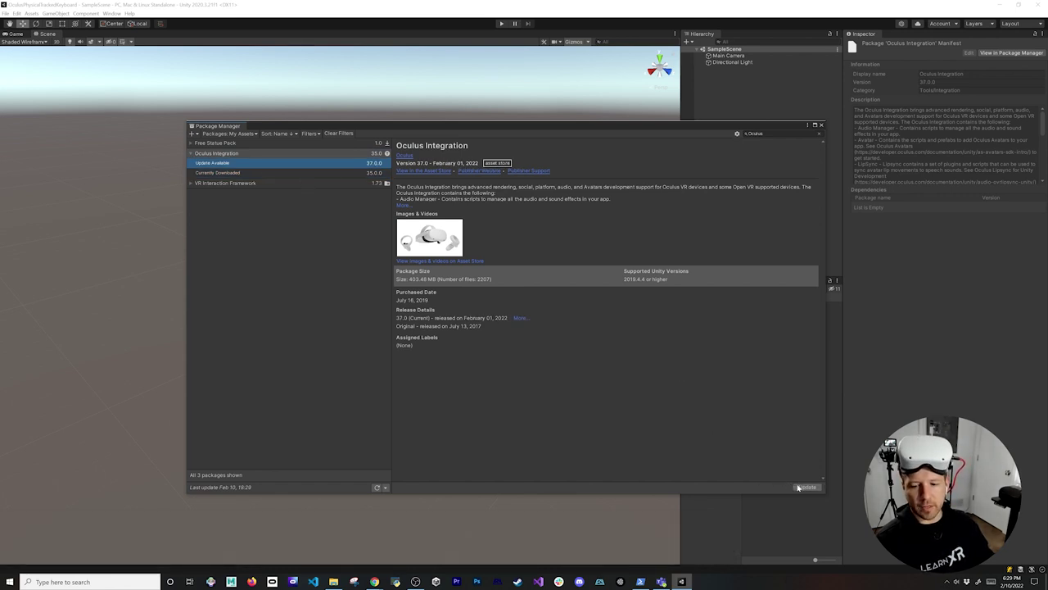
{"action": "left_click", "coordinate": [798, 488]}
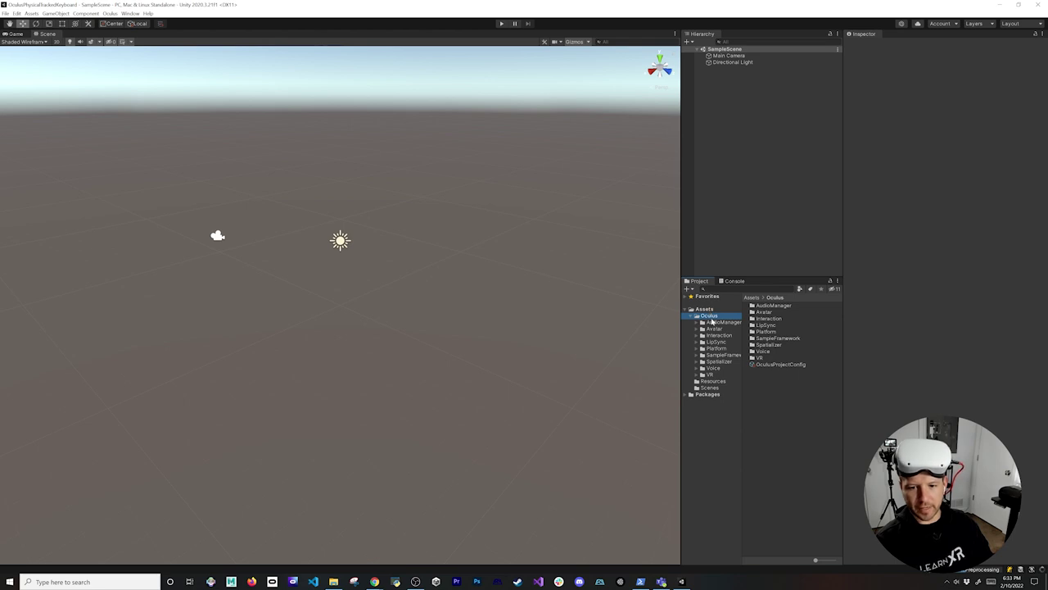
Step: Open the TrackedKeyboard scene from Assets/Oculus/VR/Scenes
{"action": "left_click", "coordinate": [710, 375]}
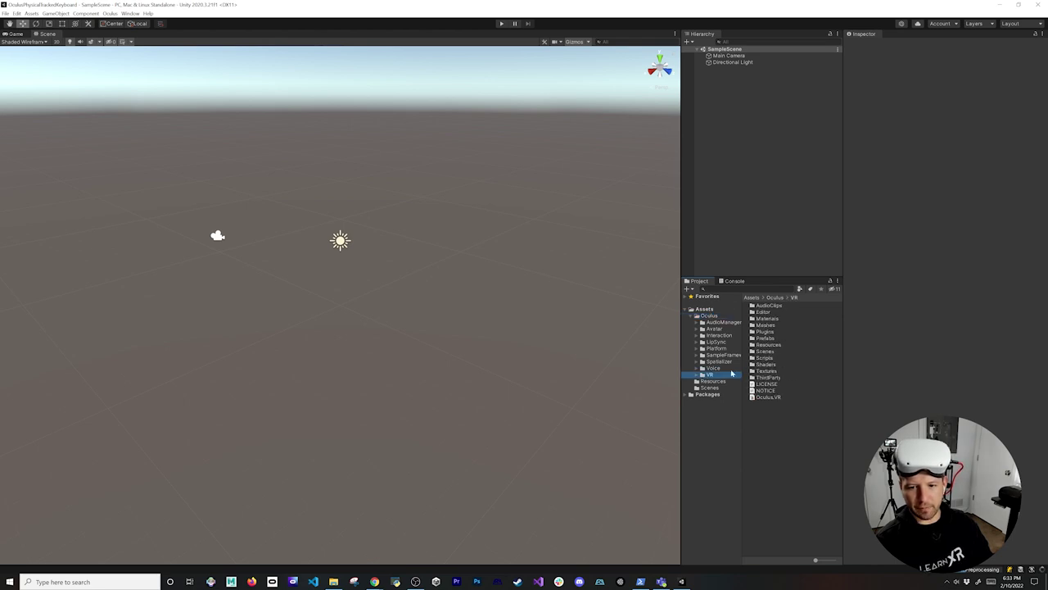
{"action": "double_click", "coordinate": [765, 352]}
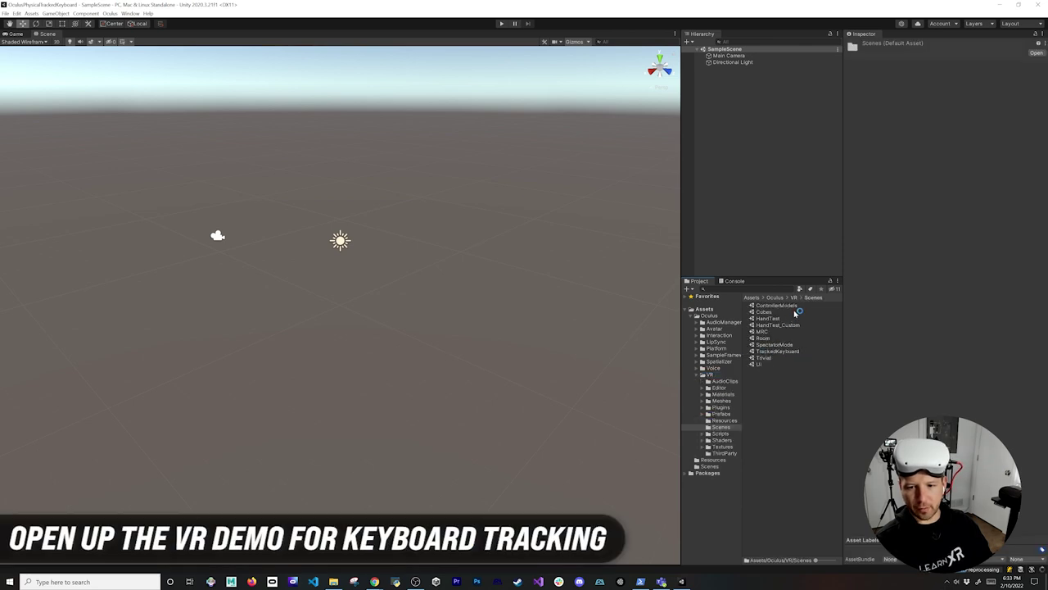
{"action": "left_click", "coordinate": [784, 351]}
{"action": "double_click", "coordinate": [784, 351]}
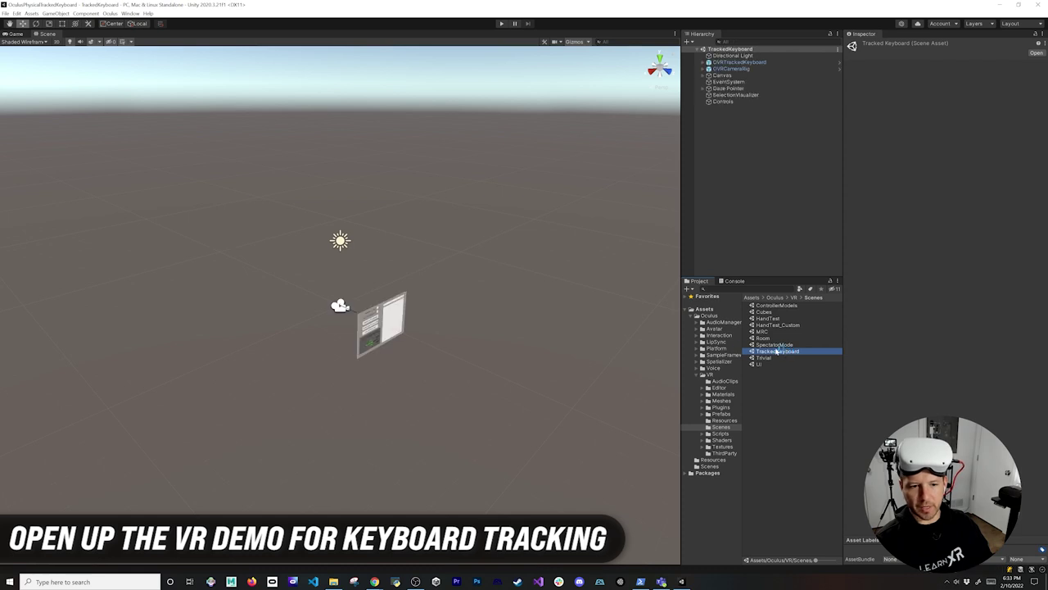
Step: Orbit and zoom the Scene view onto the keyboard status panel
{"action": "scroll", "coordinate": [506, 322], "scroll_direction": "up", "scroll_amount": 5}
{"action": "left_click_drag", "start_coordinate": [514, 324], "coordinate": [568, 368], "text": "alt"}
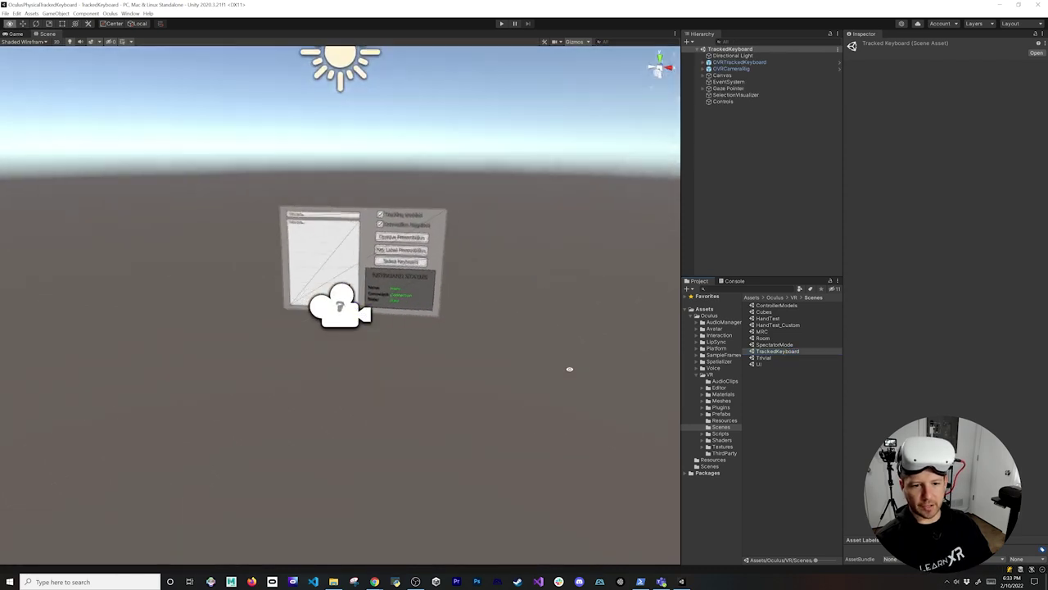
{"action": "scroll", "coordinate": [569, 367], "scroll_direction": "up", "scroll_amount": 2}
{"action": "scroll", "coordinate": [368, 343], "scroll_direction": "up", "scroll_amount": 3}
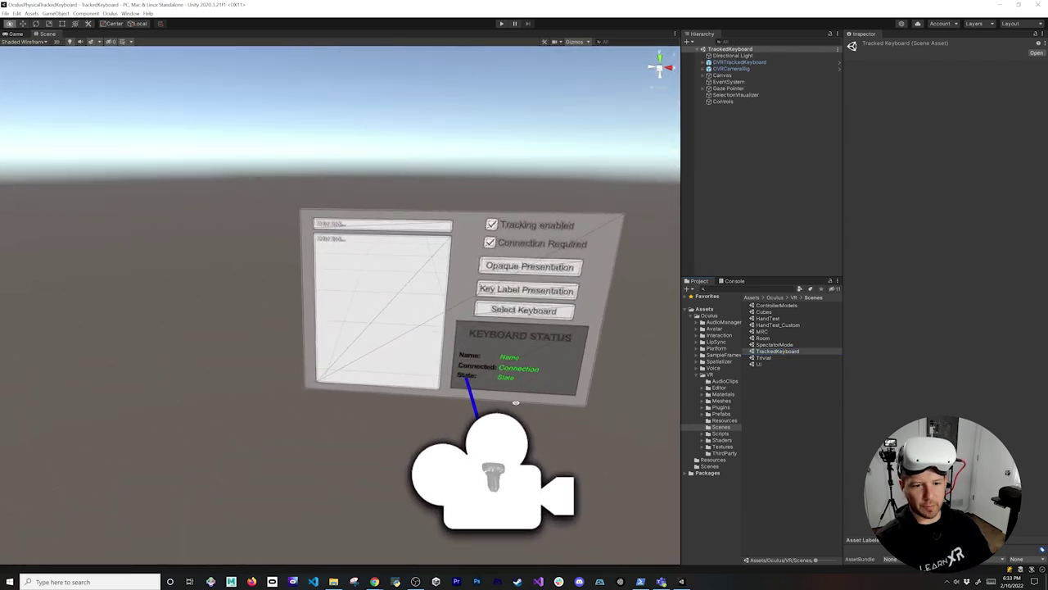
{"action": "left_click_drag", "start_coordinate": [368, 344], "coordinate": [401, 373], "text": "alt"}
{"action": "scroll", "coordinate": [402, 372], "scroll_direction": "up", "scroll_amount": 2}
{"action": "left_click_drag", "start_coordinate": [309, 310], "coordinate": [278, 275], "text": "alt"}
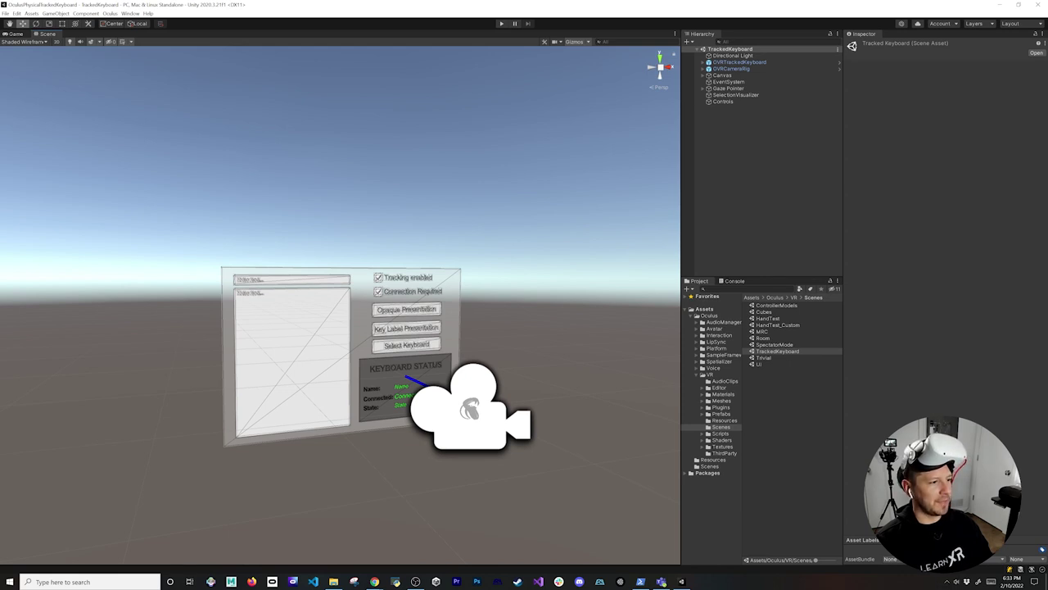
Step: Run Oculus > Tools > OpenXR > Switch to OVRPlugin with OpenXR backend and dismiss the already-enabled notice
{"action": "left_click", "coordinate": [6, 14]}
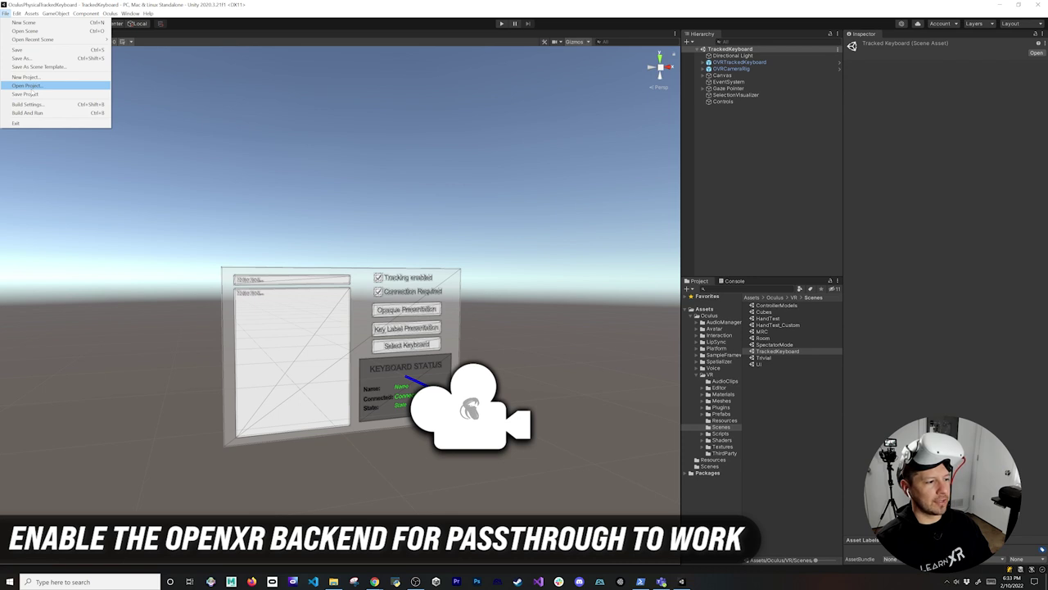
{"action": "mouse_move", "coordinate": [109, 14]}
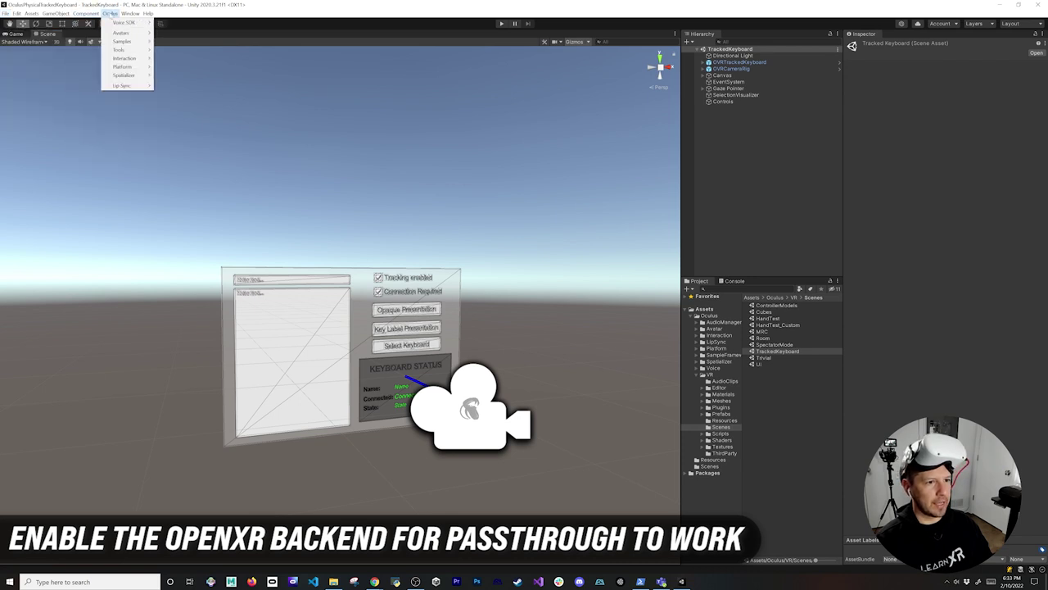
{"action": "mouse_move", "coordinate": [118, 68]}
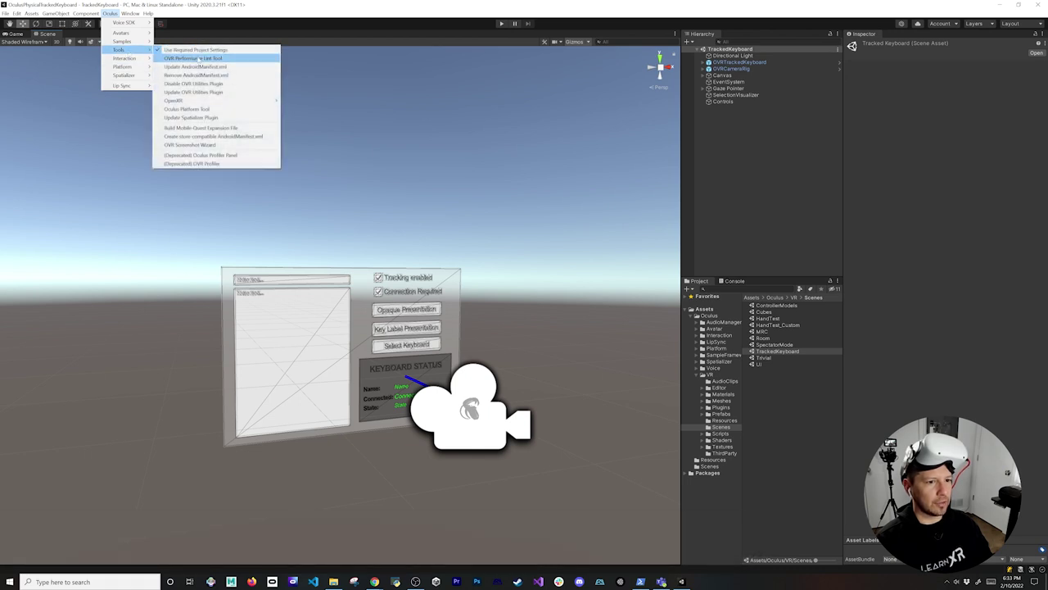
{"action": "mouse_move", "coordinate": [209, 102]}
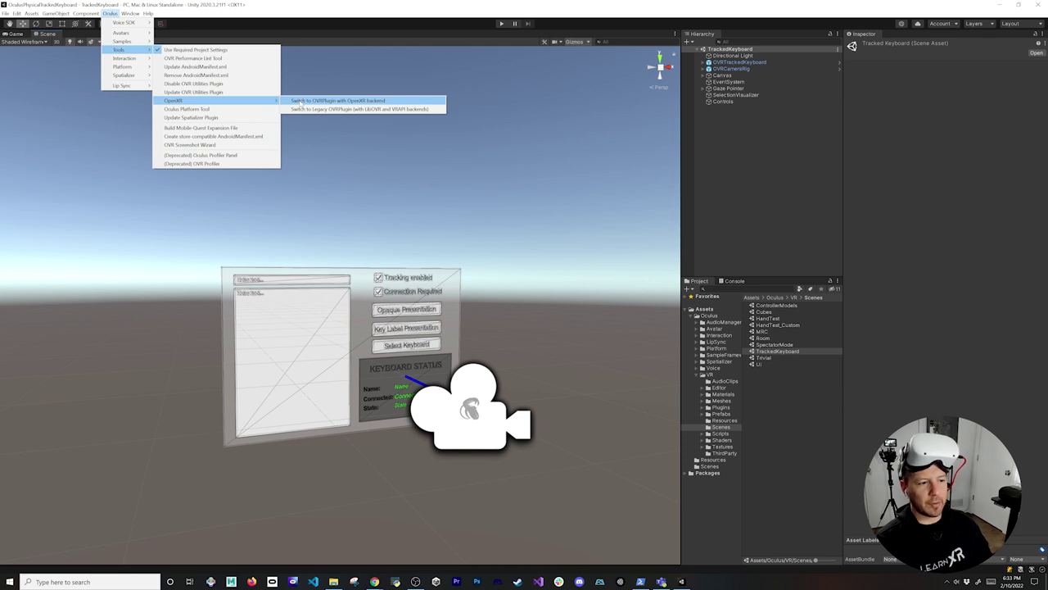
{"action": "left_click", "coordinate": [301, 102]}
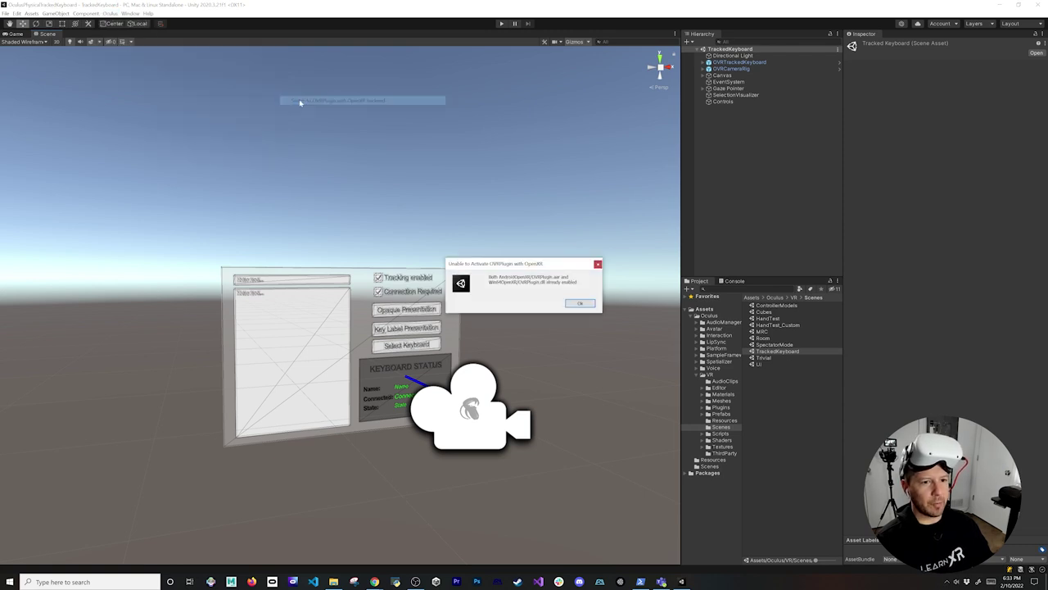
{"action": "left_click", "coordinate": [580, 303]}
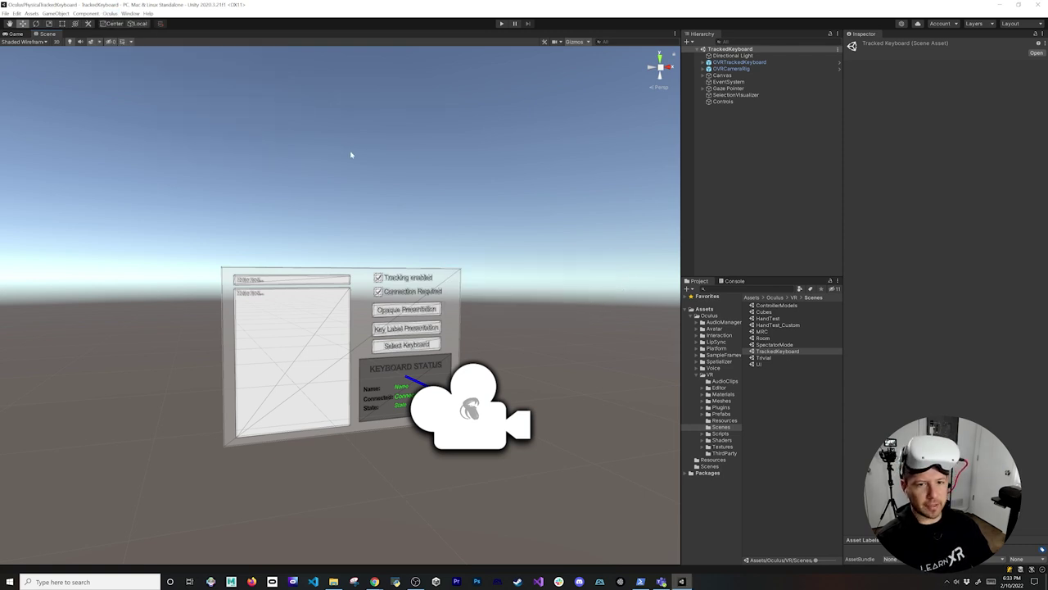
Step: Add the TrackedKeyboard scene to the build, switch to Android, and confirm Quest 2 is a run device
{"action": "left_click", "coordinate": [7, 13]}
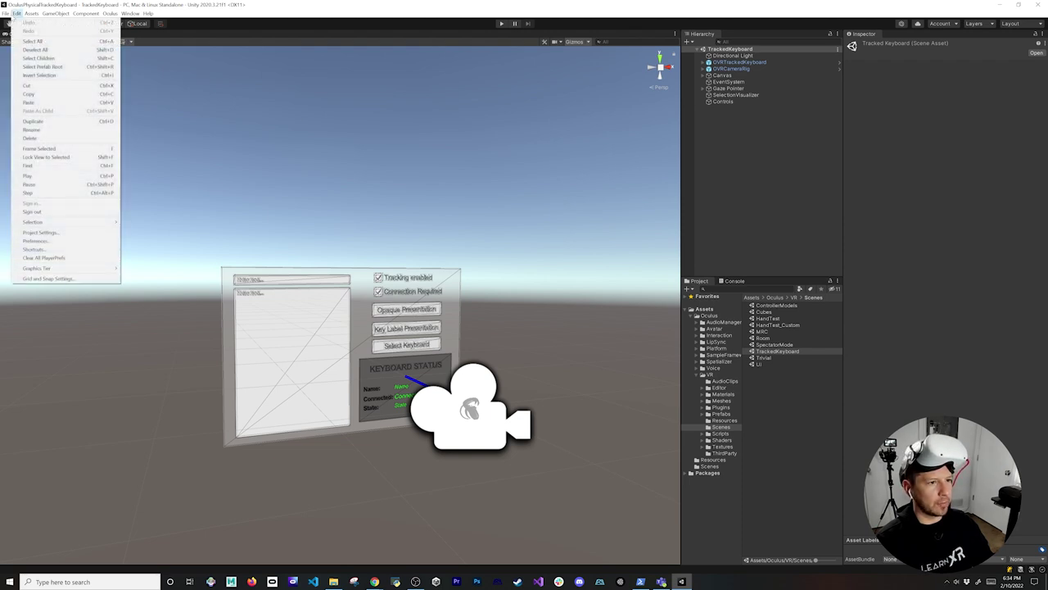
{"action": "left_click", "coordinate": [49, 114]}
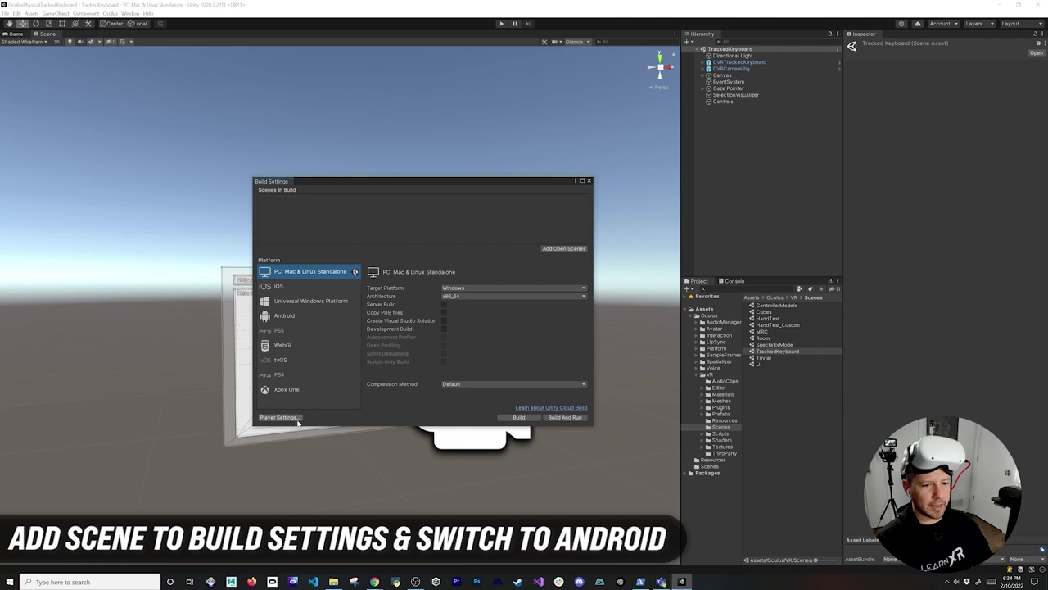
{"action": "left_click", "coordinate": [564, 248]}
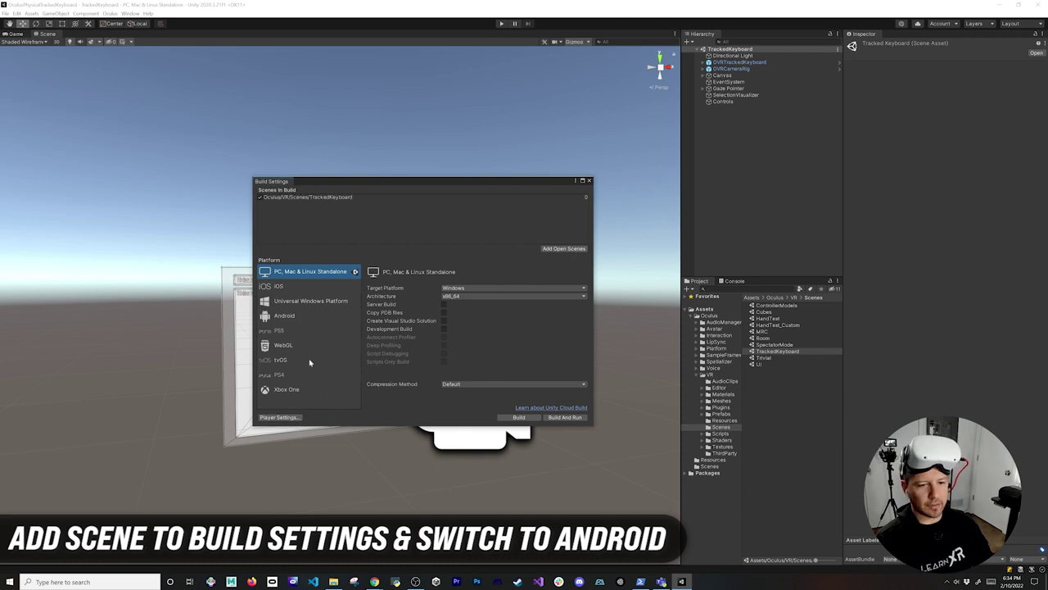
{"action": "left_click", "coordinate": [301, 316]}
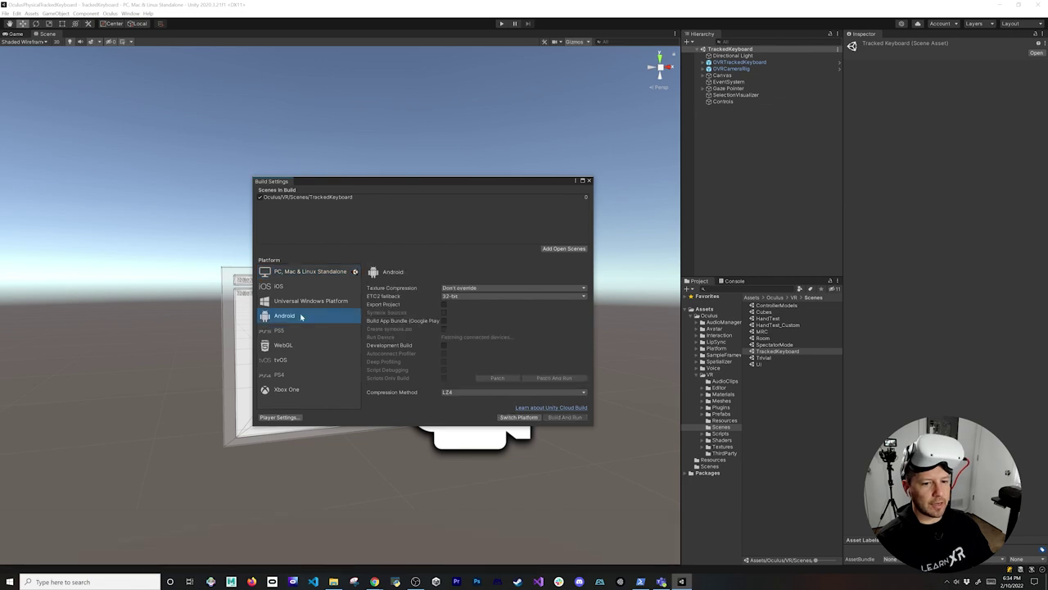
{"action": "left_click", "coordinate": [506, 417]}
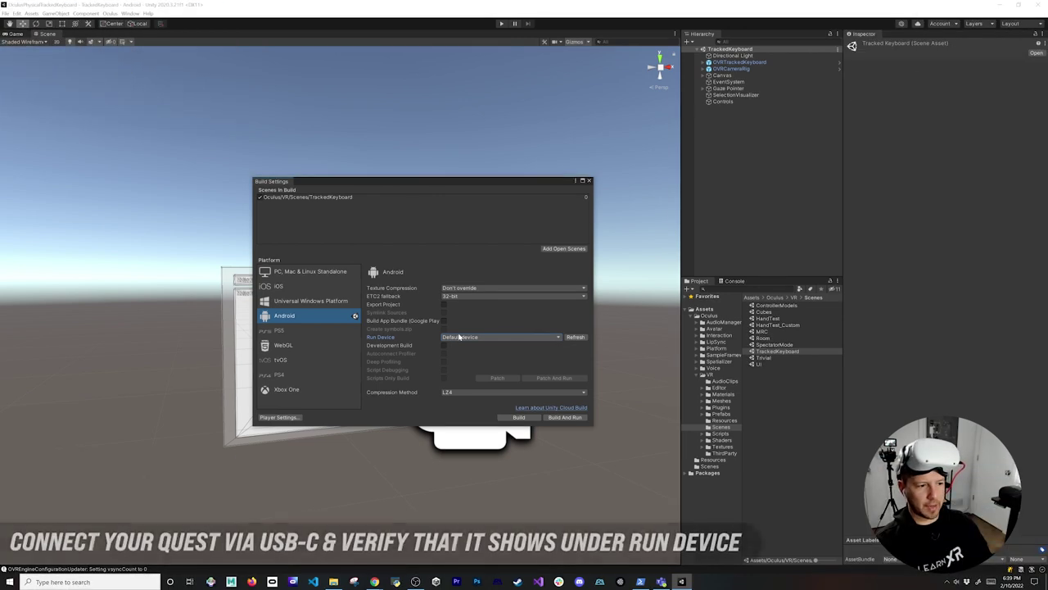
{"action": "left_click", "coordinate": [468, 337]}
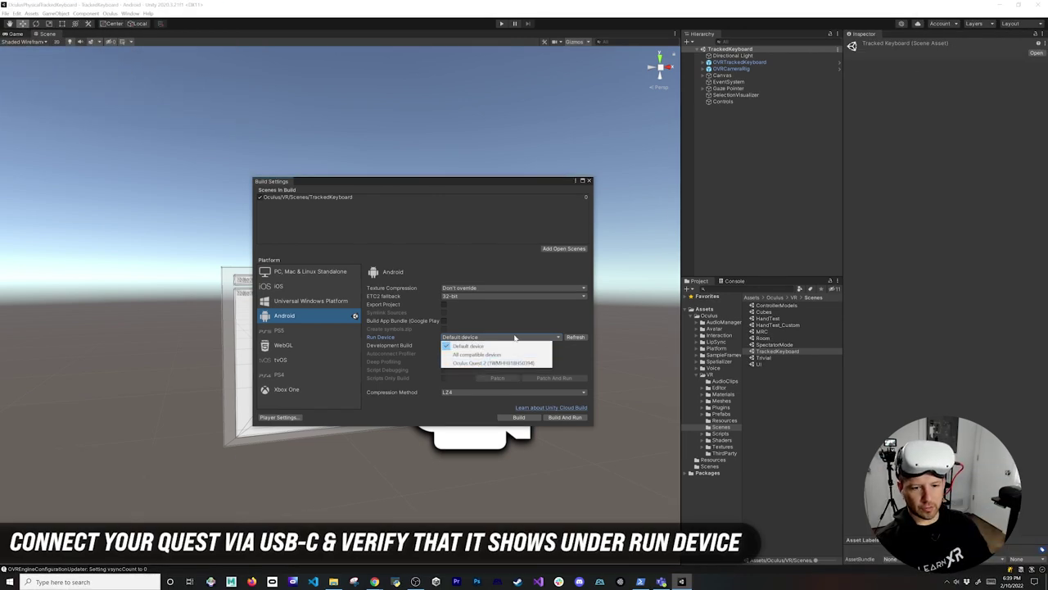
{"action": "left_click", "coordinate": [517, 328]}
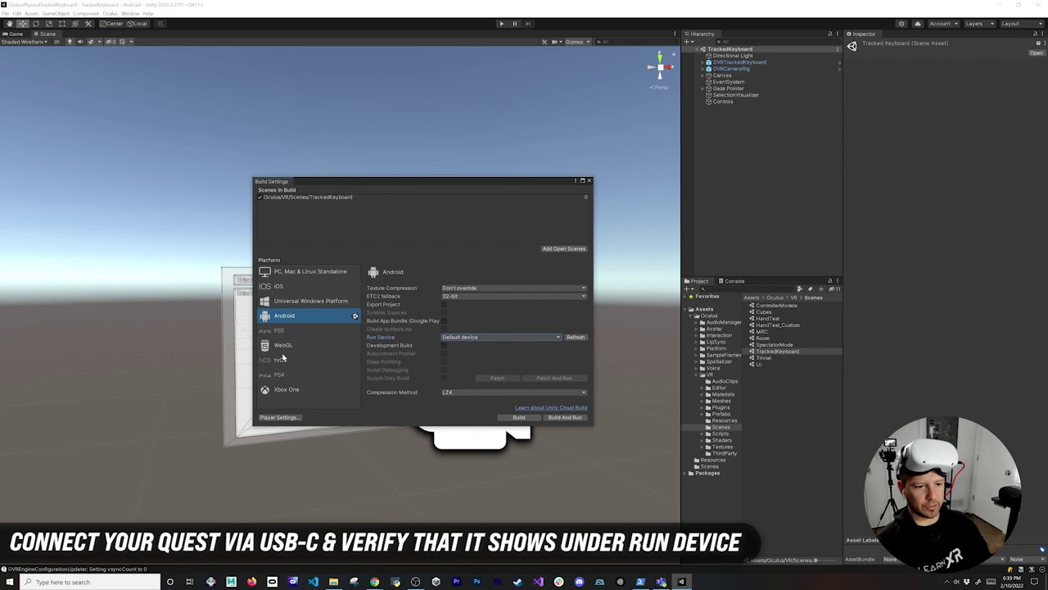
Step: Install XR Plug-in Management and enable Oculus as the plug-in provider
{"action": "left_click", "coordinate": [279, 417]}
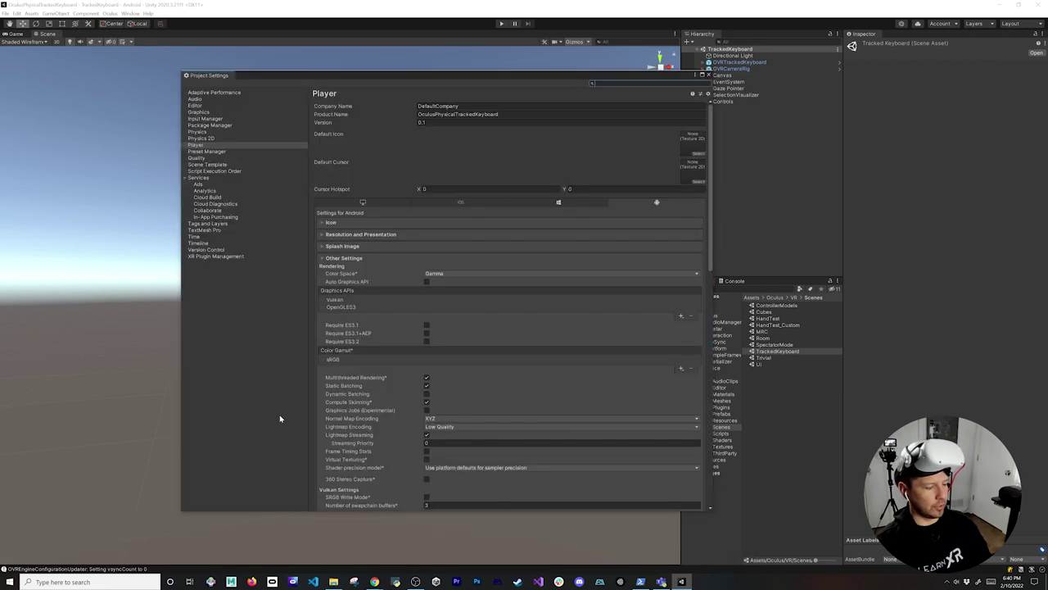
{"action": "left_click", "coordinate": [234, 256]}
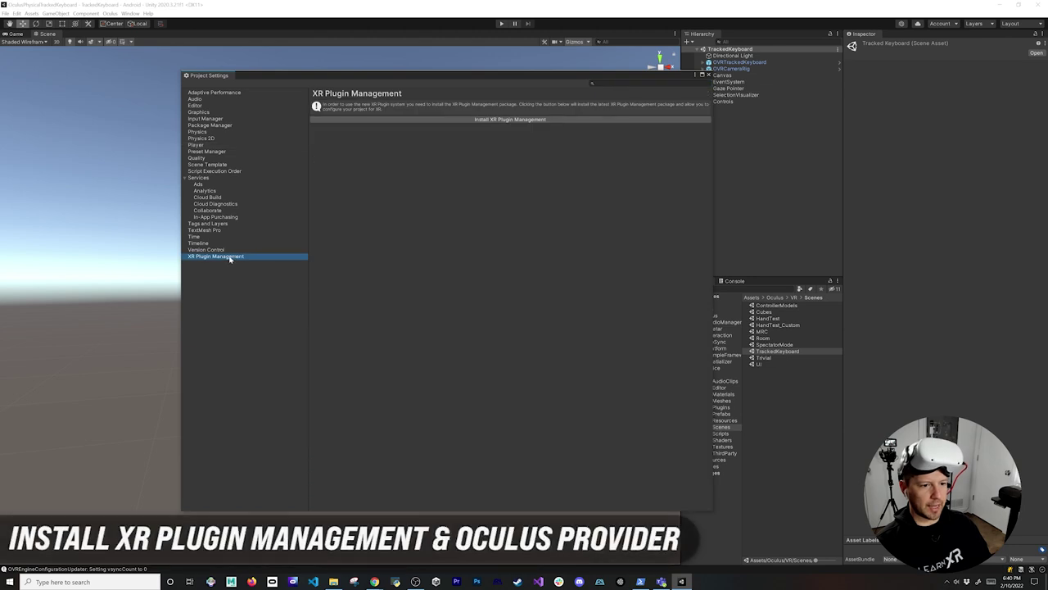
{"action": "left_click", "coordinate": [386, 119]}
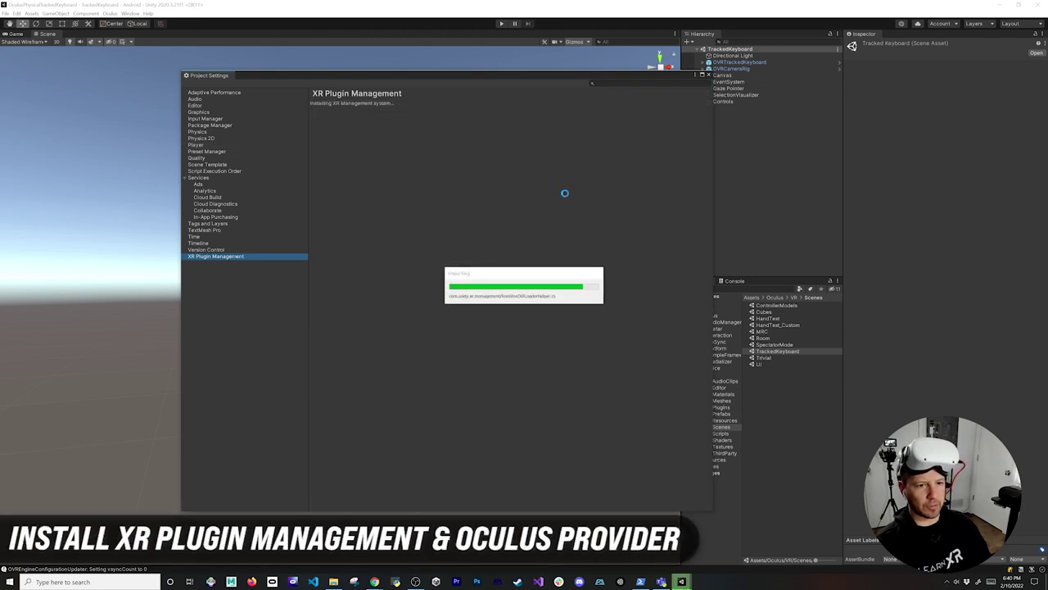
{"action": "left_click", "coordinate": [318, 154]}
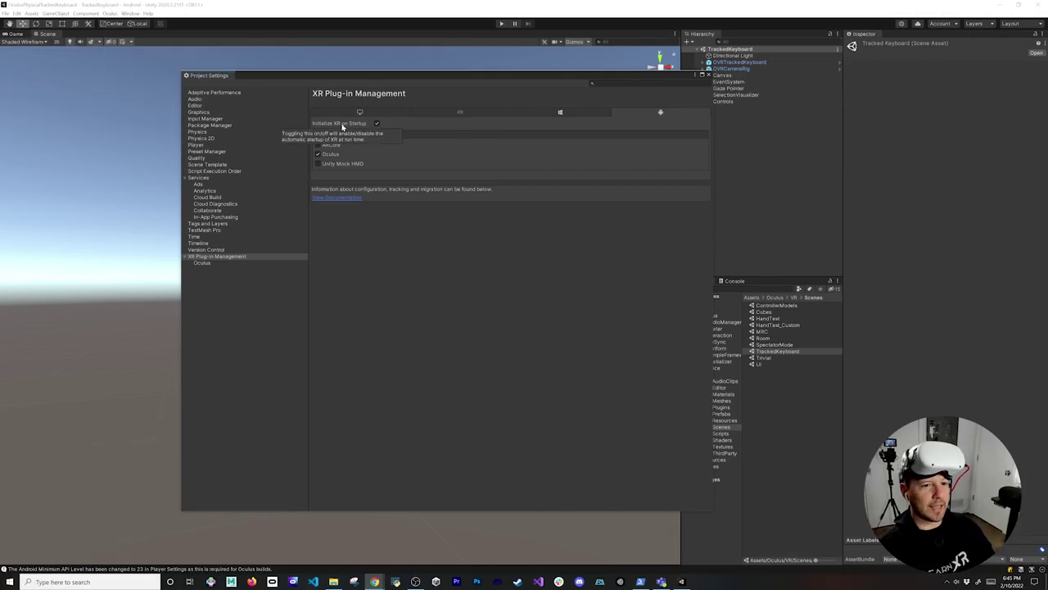
{"action": "left_click", "coordinate": [528, 111]}
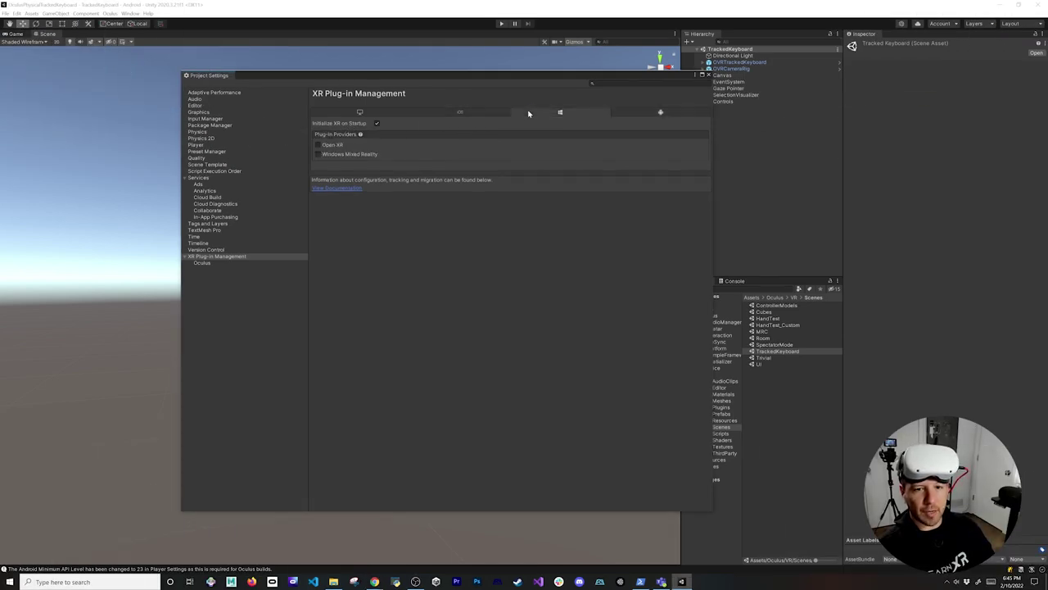
{"action": "left_click", "coordinate": [357, 112]}
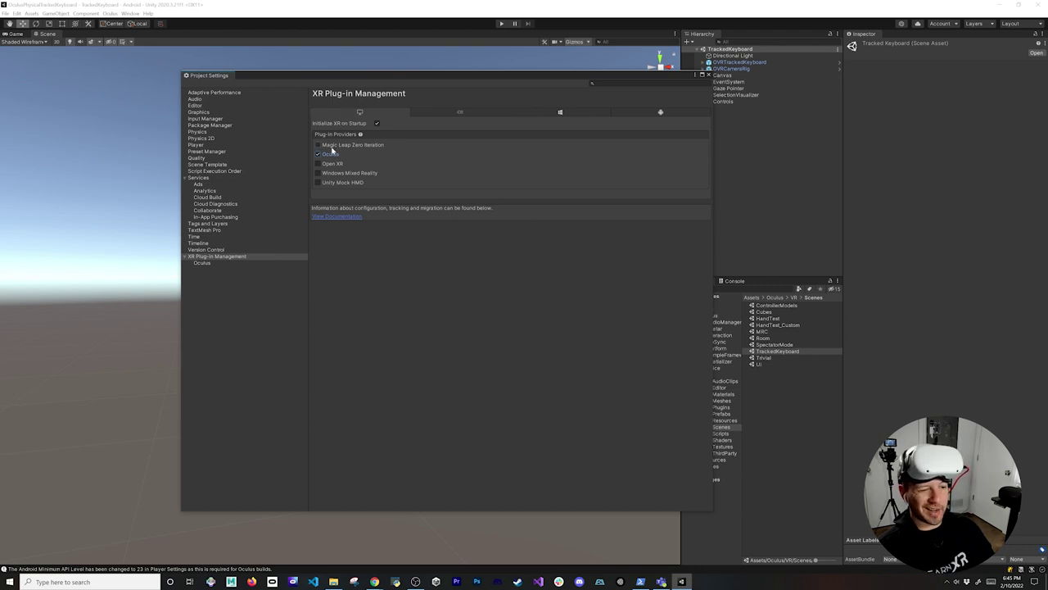
{"action": "left_click_drag", "start_coordinate": [370, 78], "coordinate": [254, 92]}
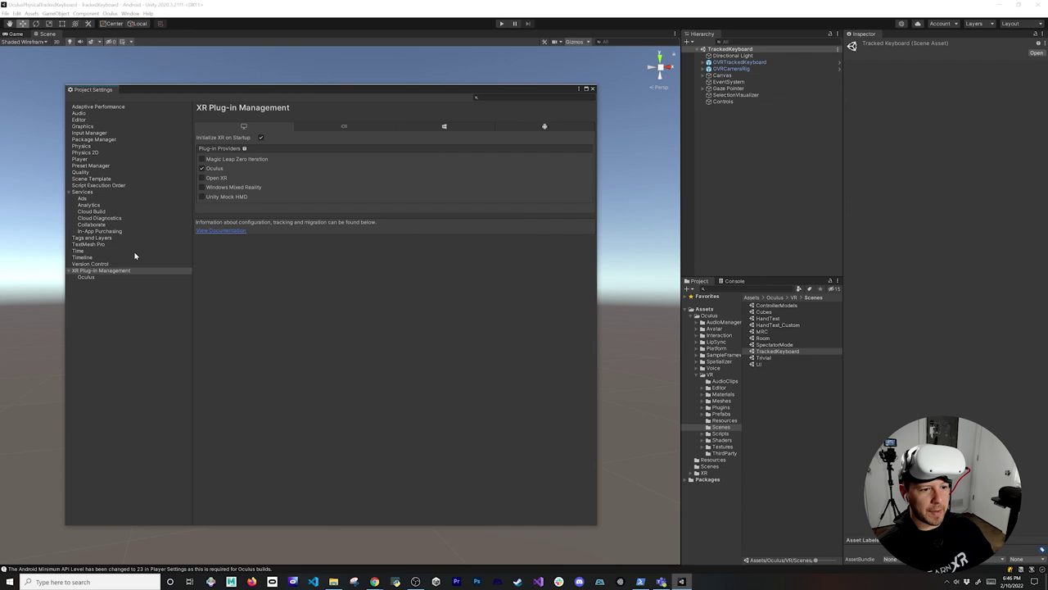
Step: Set the Android Scripting Backend to IL2CPP and target ARM64
{"action": "left_click", "coordinate": [87, 159]}
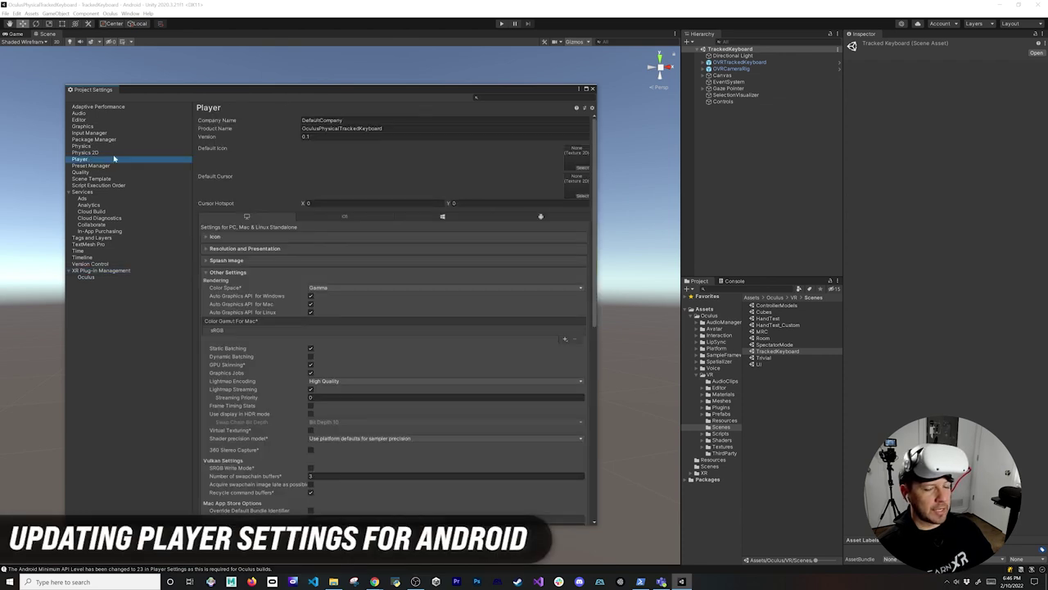
{"action": "left_click", "coordinate": [540, 217]}
{"action": "scroll", "coordinate": [372, 360], "scroll_direction": "down", "scroll_amount": 10}
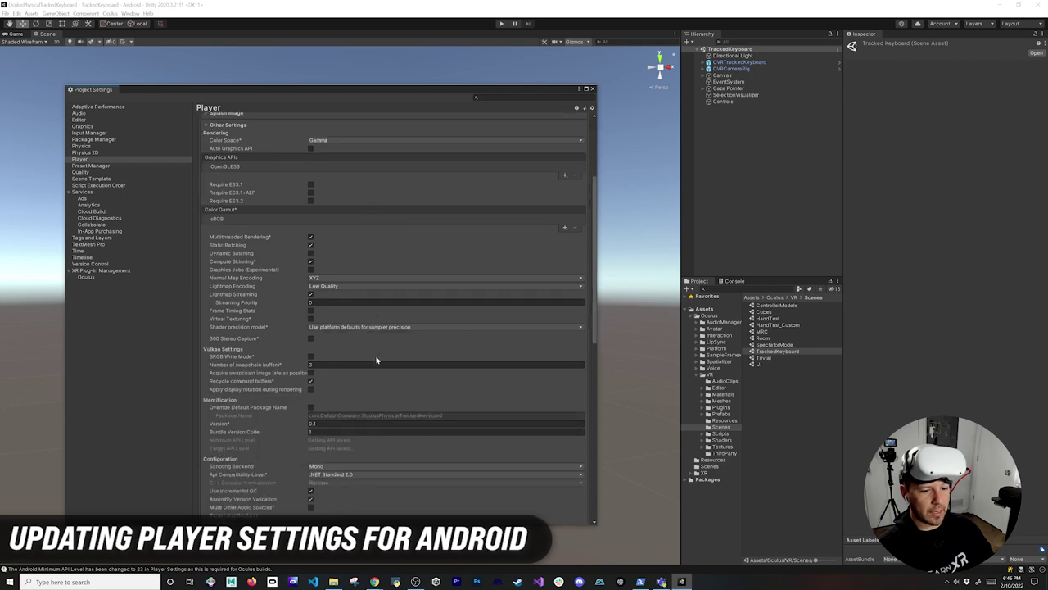
{"action": "left_click", "coordinate": [335, 271]}
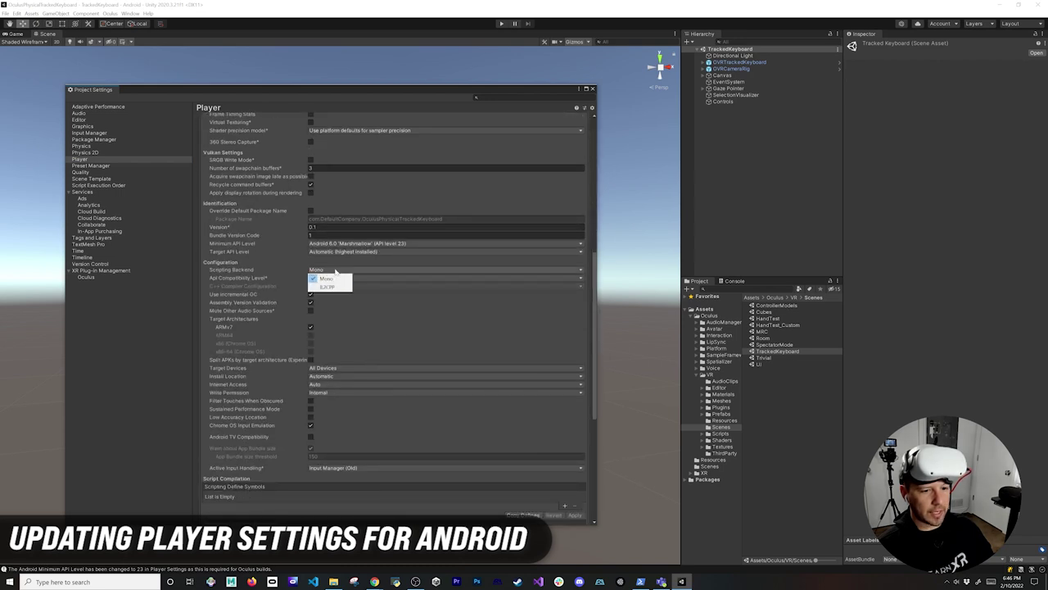
{"action": "left_click", "coordinate": [334, 285]}
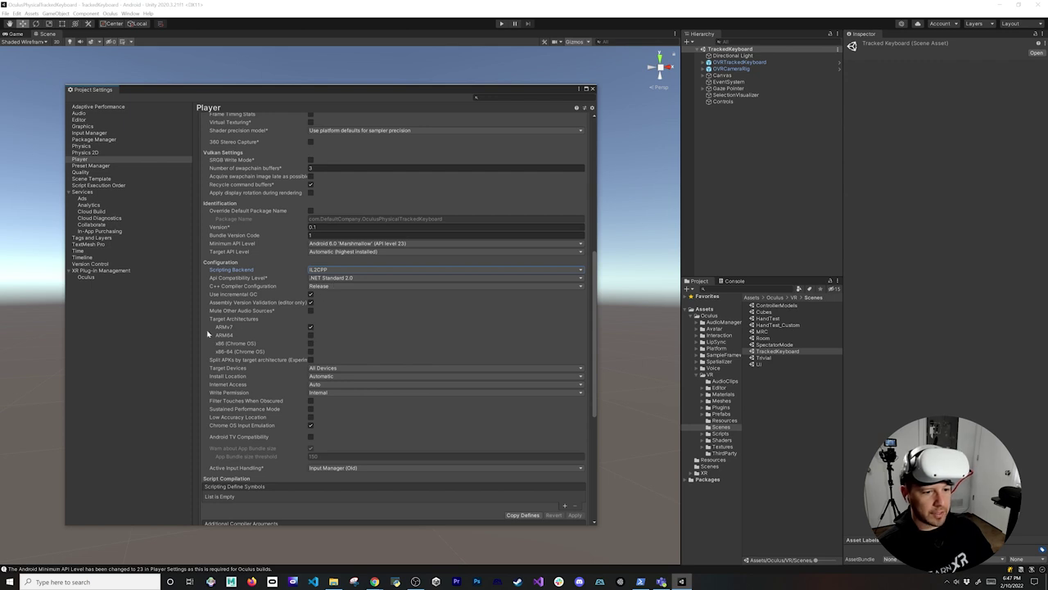
{"action": "left_click", "coordinate": [311, 334]}
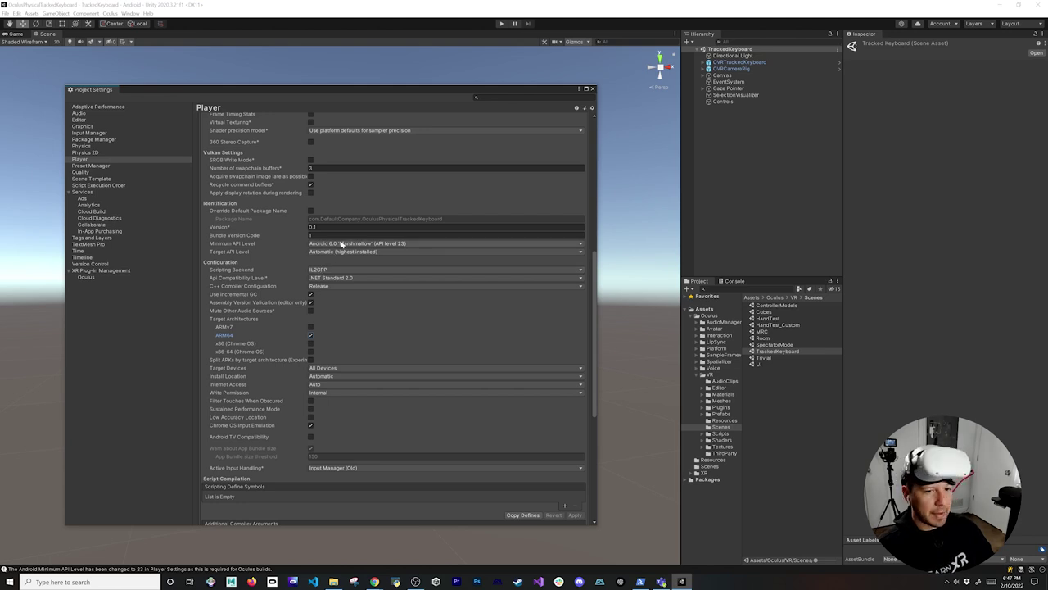
Step: Keep Minimum API Level at 23 (Marshmallow) and switch Color Space to Linear
{"action": "left_click", "coordinate": [342, 244]}
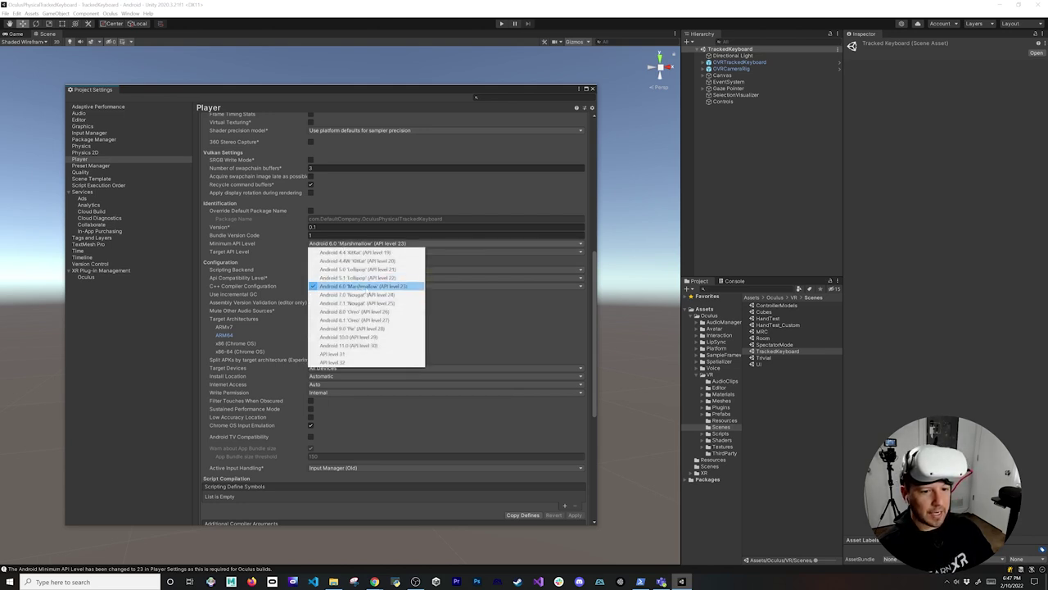
{"action": "left_click", "coordinate": [365, 285]}
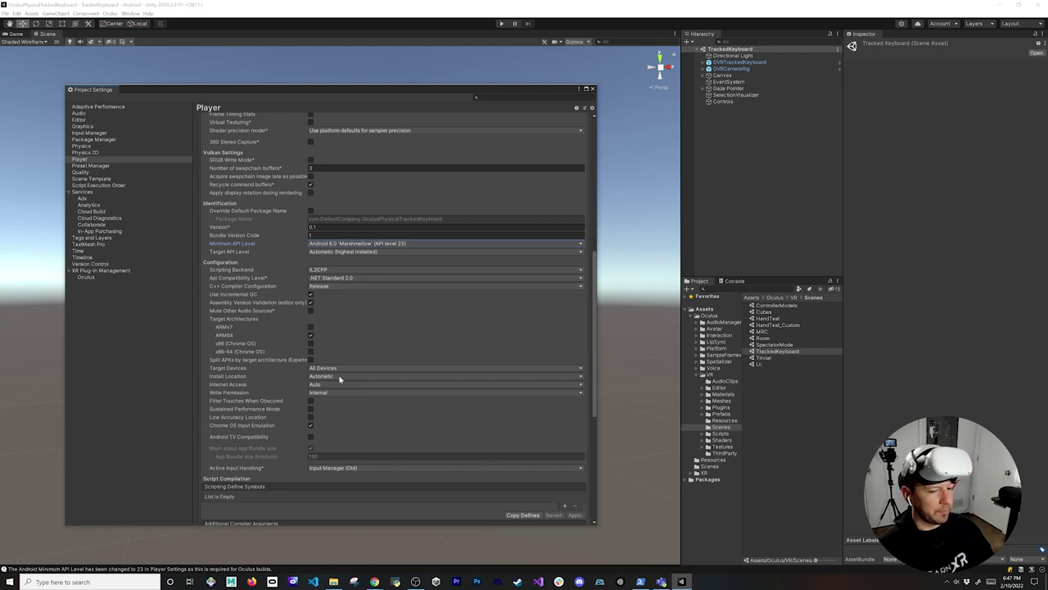
{"action": "scroll", "coordinate": [427, 349], "scroll_direction": "down", "scroll_amount": 3}
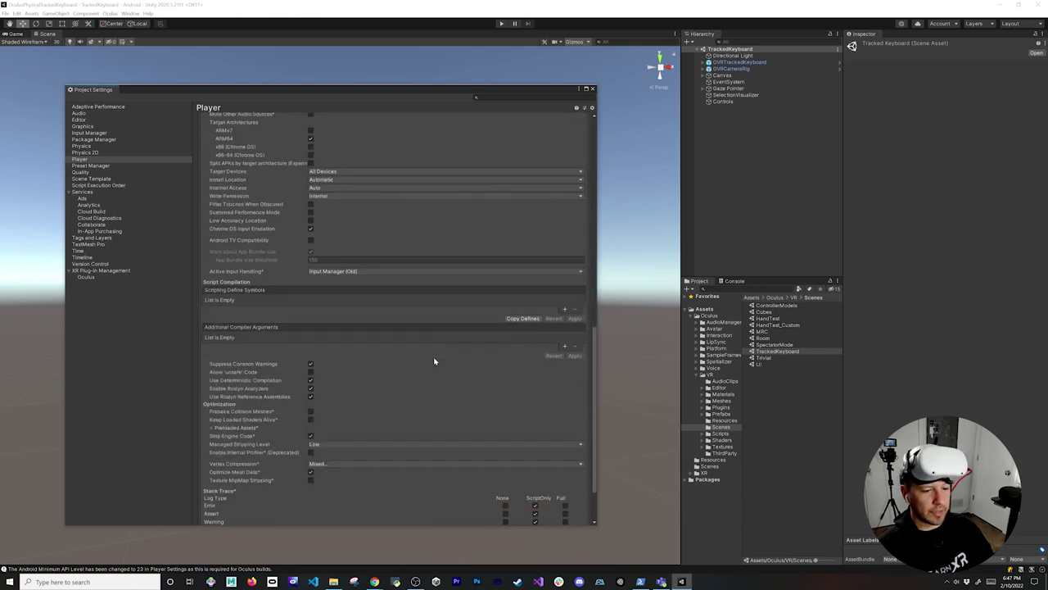
{"action": "scroll", "coordinate": [434, 360], "scroll_direction": "up", "scroll_amount": 4}
{"action": "scroll", "coordinate": [434, 361], "scroll_direction": "up", "scroll_amount": 5}
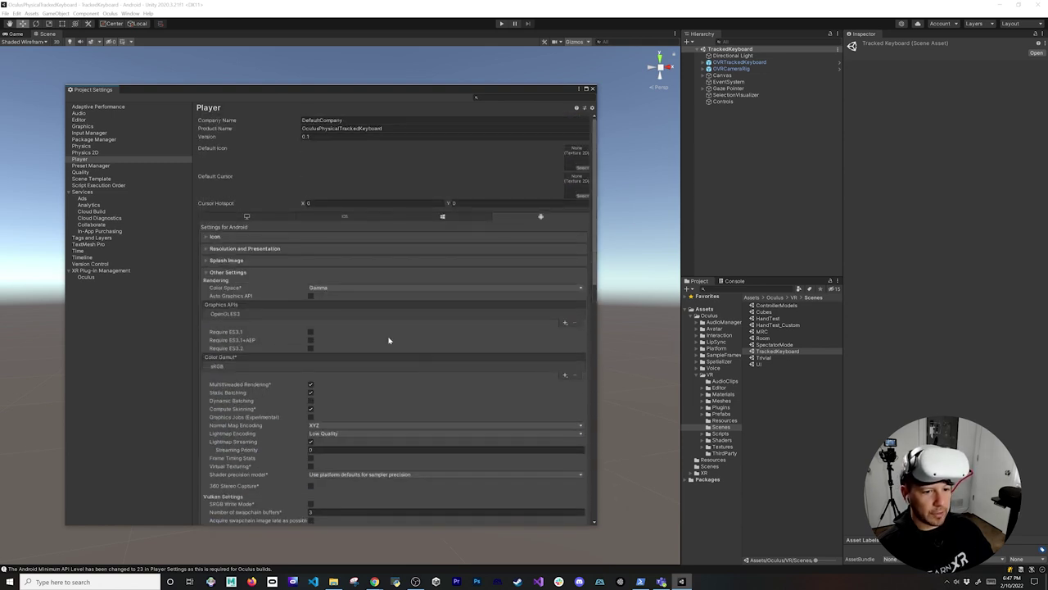
{"action": "left_click", "coordinate": [342, 287]}
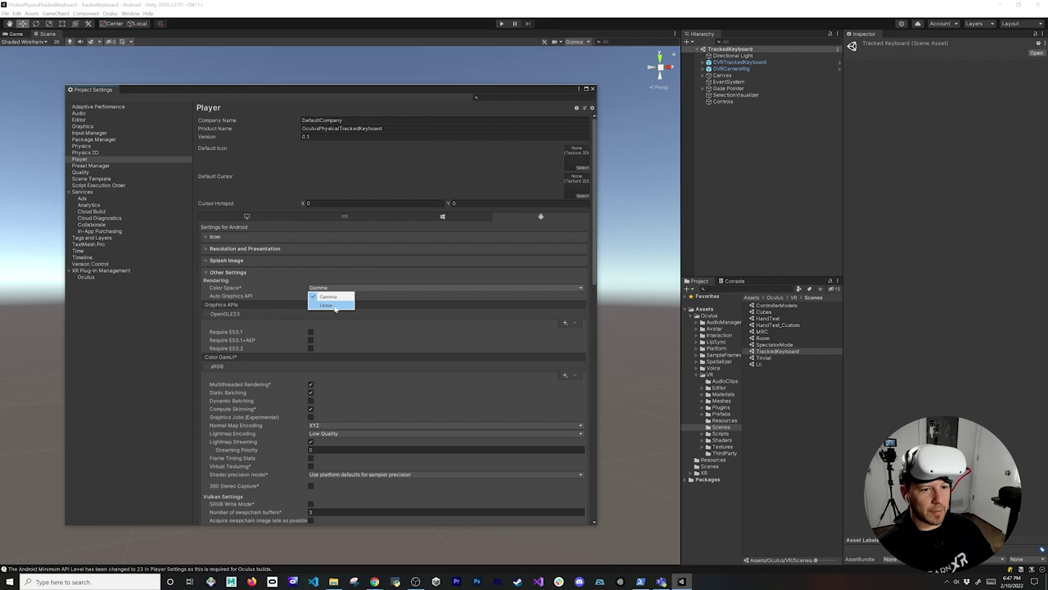
{"action": "left_click", "coordinate": [335, 305]}
{"action": "left_click", "coordinate": [536, 302]}
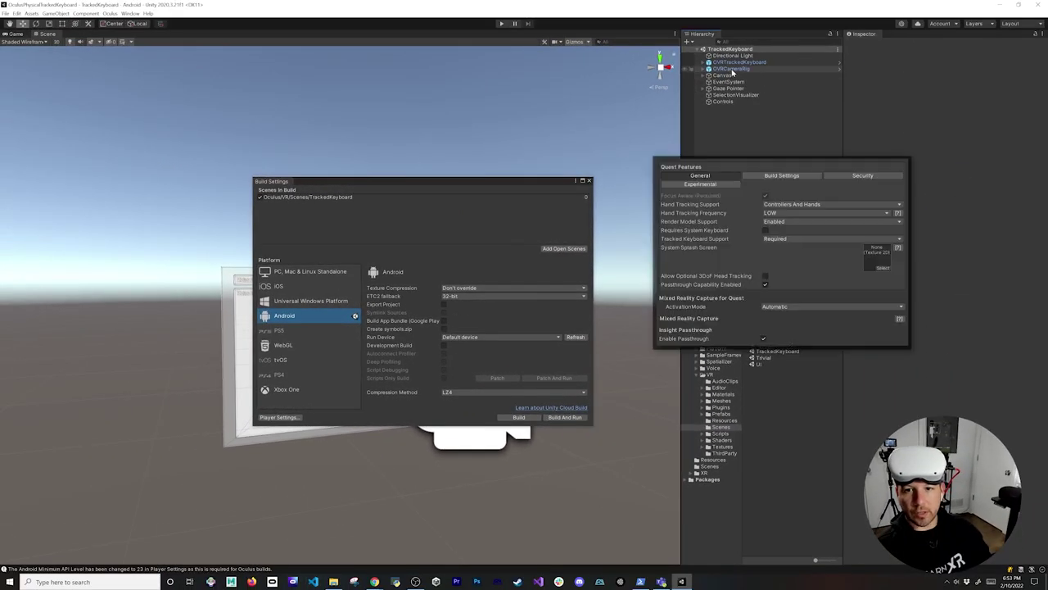
Step: On OVRCameraRig, set Hand Tracking Support to Controllers And Hands and enable Render Model Support
{"action": "left_click", "coordinate": [731, 69]}
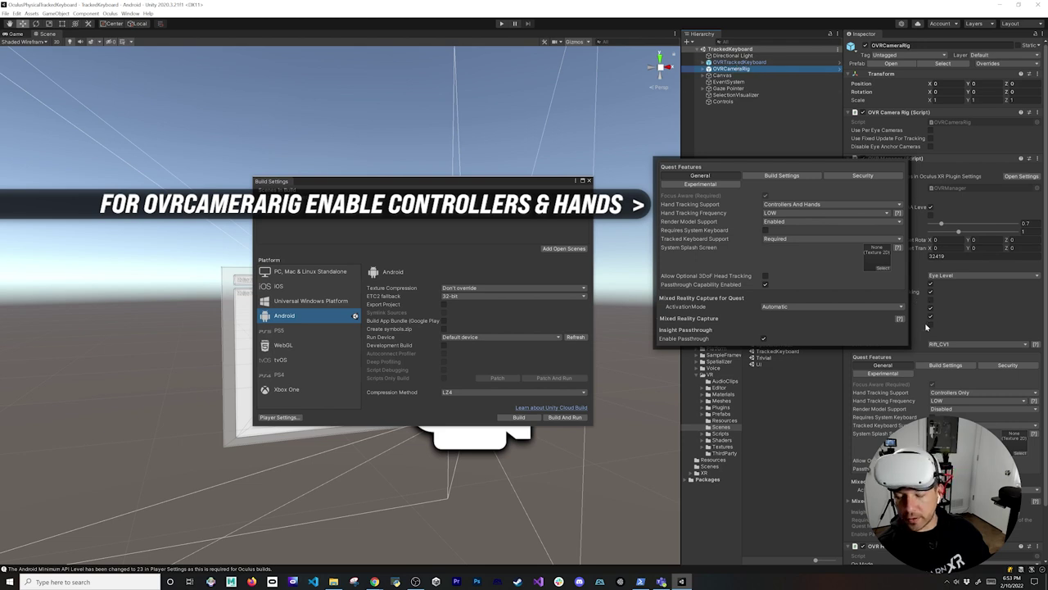
{"action": "left_click", "coordinate": [950, 392]}
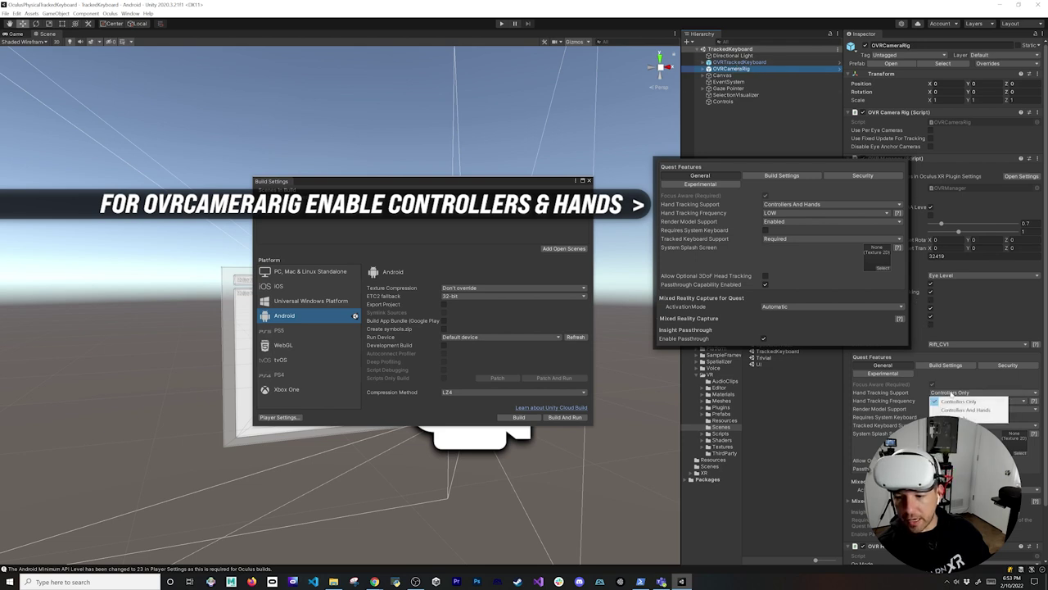
{"action": "left_click", "coordinate": [950, 404]}
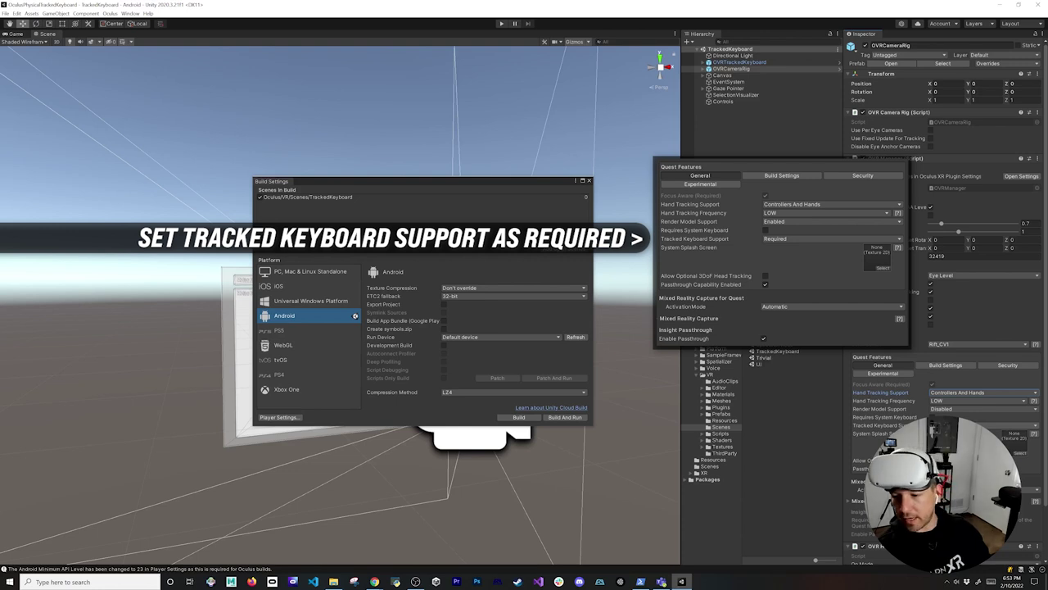
{"action": "left_click", "coordinate": [983, 425]}
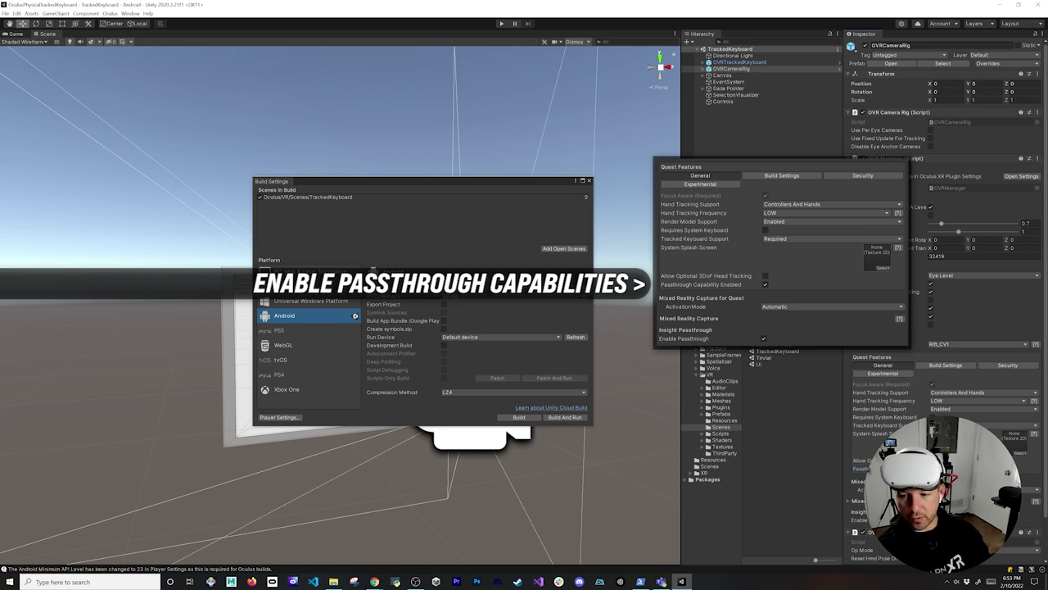
{"action": "left_click", "coordinate": [889, 373]}
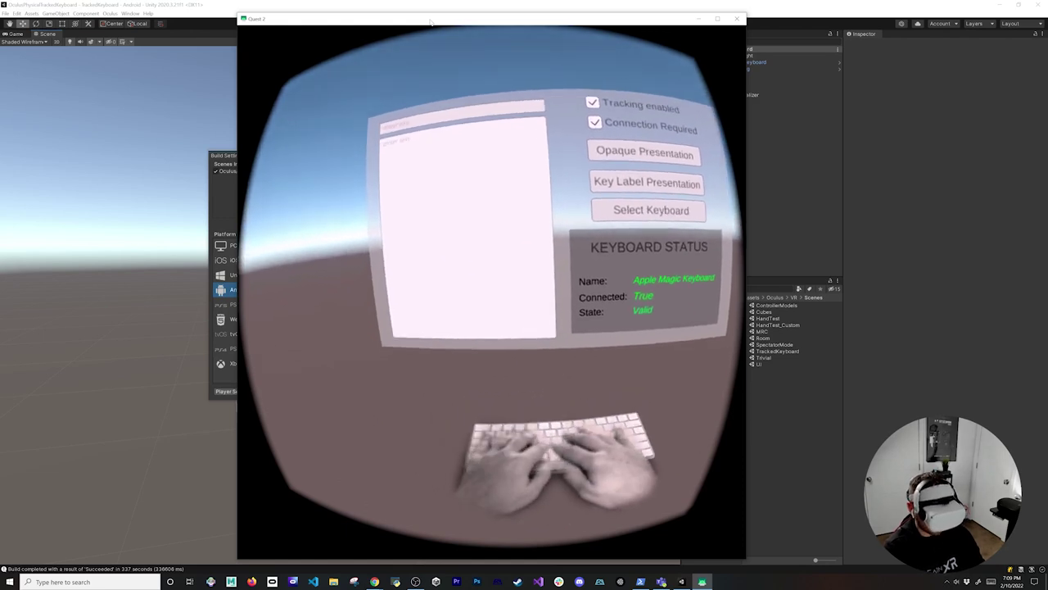
Step: Type 'sss' on the tracked Apple Magic Keyboard into the app's text box
{"action": "type", "text": "sss"}
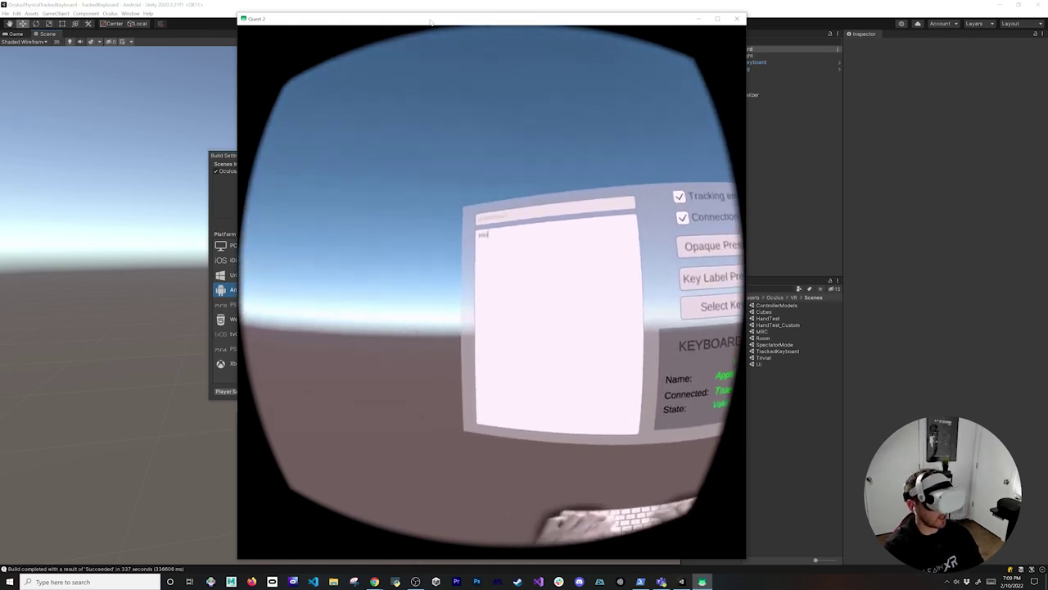